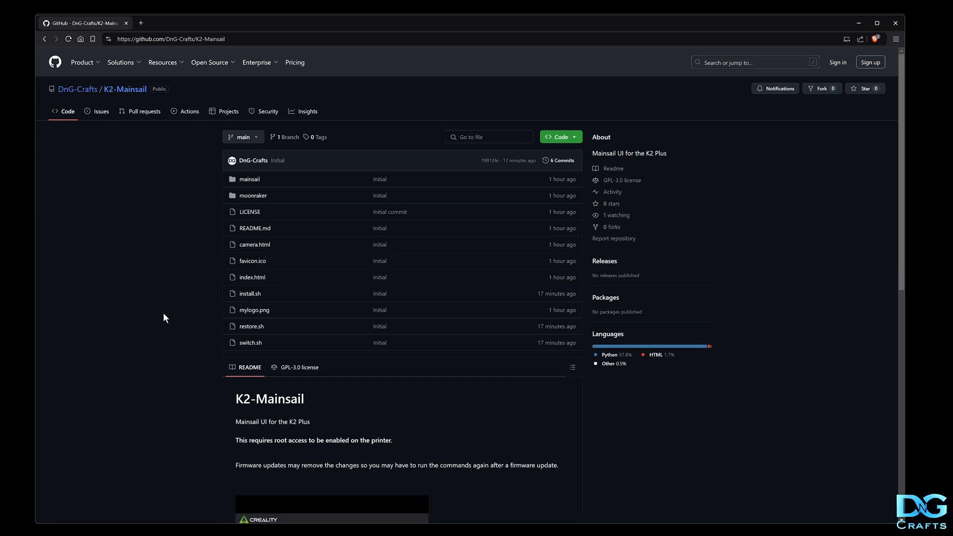
Scroll through the GitHub README's install, restore and switch command blocks
{"action": "scroll", "coordinate": [160, 288], "scroll_direction": "down", "scroll_amount": 8}
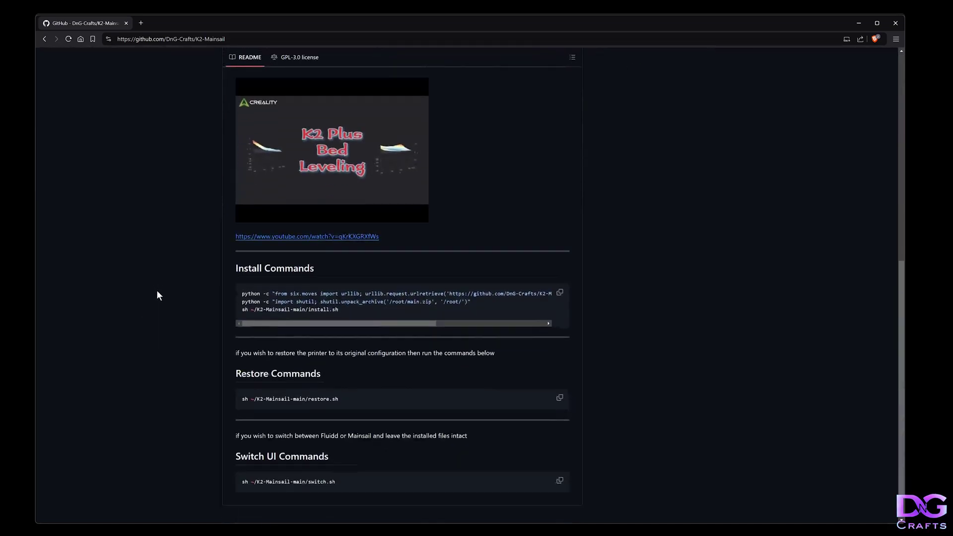
{"action": "scroll", "coordinate": [157, 295], "scroll_direction": "down", "scroll_amount": 1}
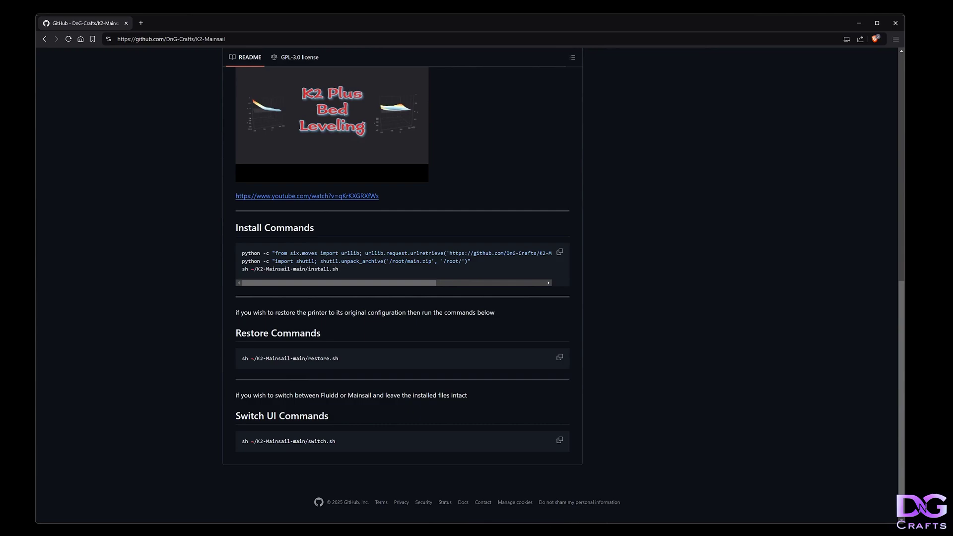
{"action": "scroll", "coordinate": [154, 309], "scroll_direction": "up", "scroll_amount": 5}
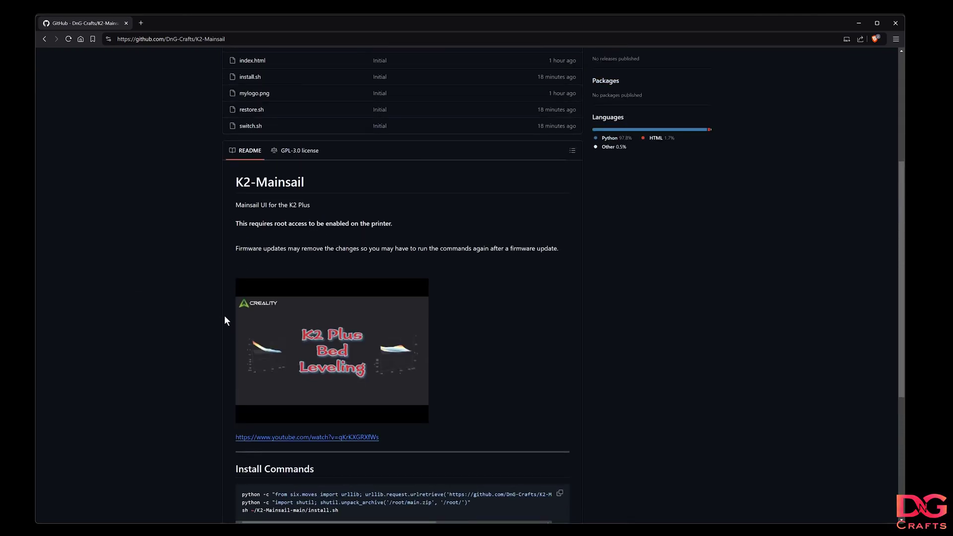
{"action": "scroll", "coordinate": [195, 322], "scroll_direction": "down", "scroll_amount": 5}
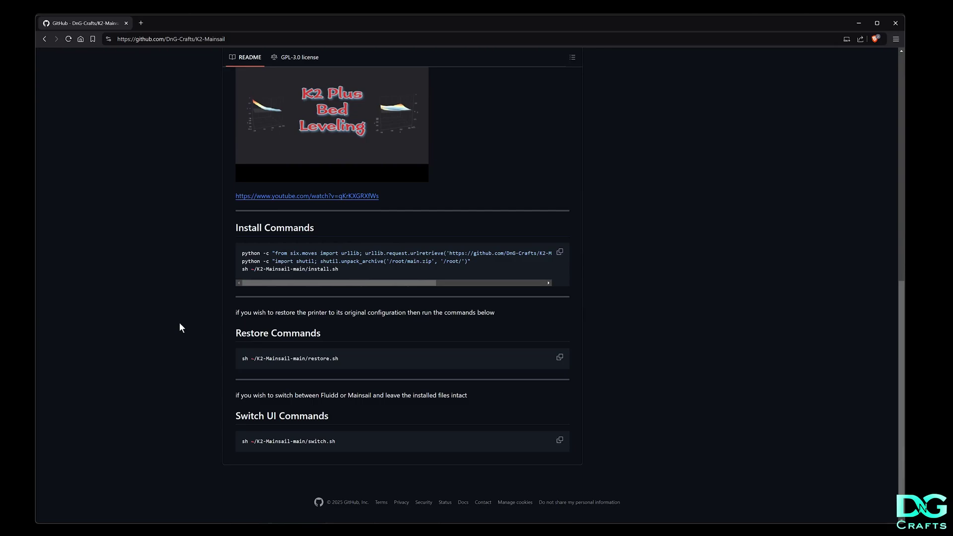
{"action": "scroll", "coordinate": [159, 356], "scroll_direction": "up", "scroll_amount": 5}
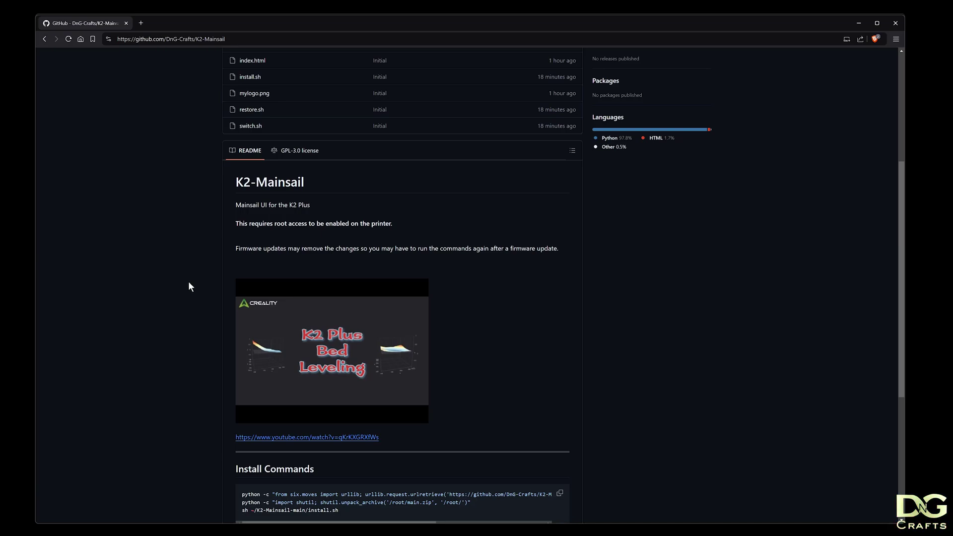
{"action": "scroll", "coordinate": [186, 285], "scroll_direction": "down", "scroll_amount": 3}
{"action": "scroll", "coordinate": [187, 291], "scroll_direction": "down", "scroll_amount": 2}
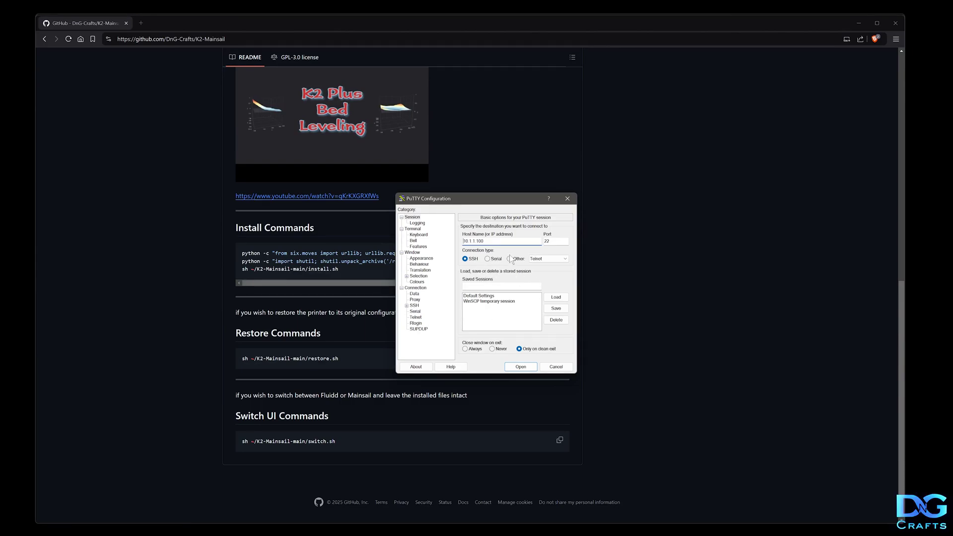
Connect to the printer at 10.1.1.100 and log in to its shell as root
{"action": "left_click", "coordinate": [521, 367]}
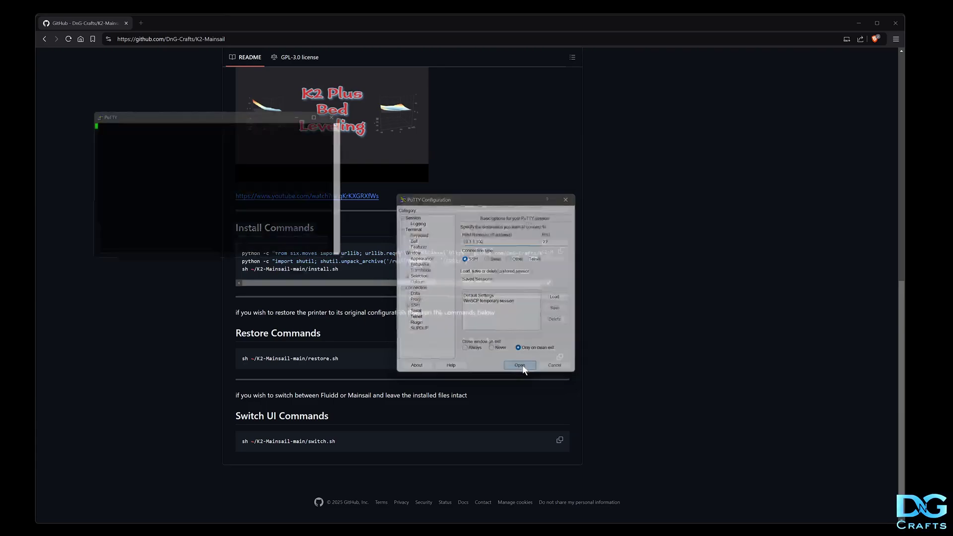
{"action": "left_click_drag", "start_coordinate": [201, 123], "coordinate": [408, 183]}
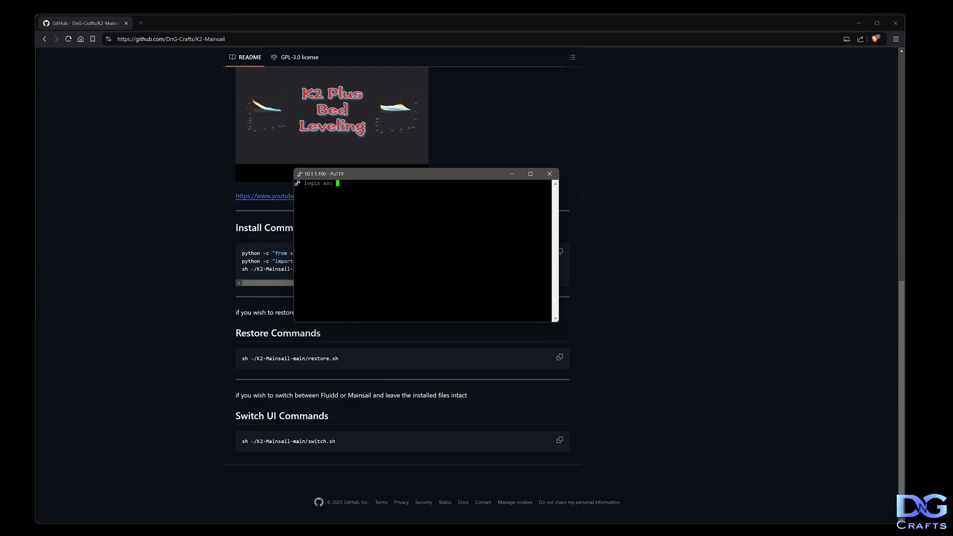
{"action": "type", "text": "root"}
{"action": "key", "text": "Return"}
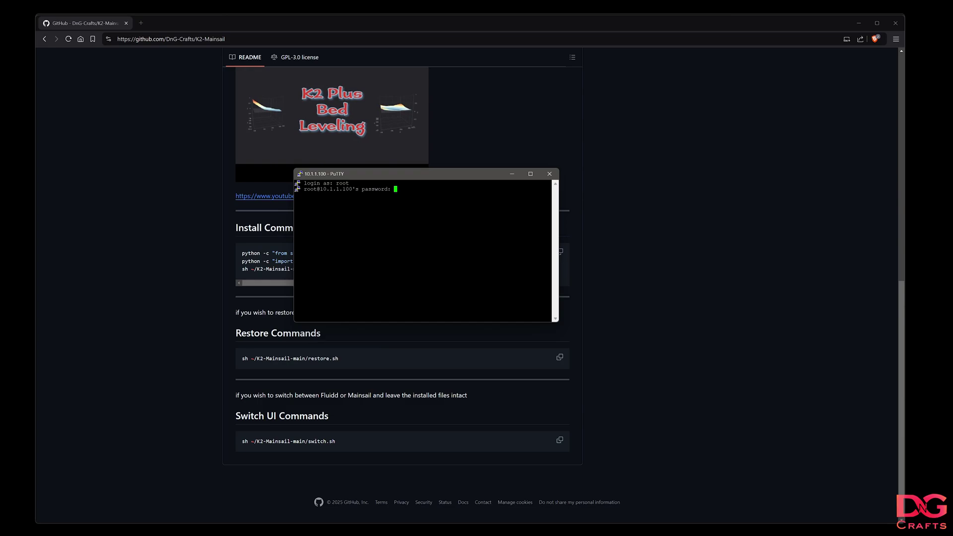
{"action": "key", "text": "Return"}
{"action": "left_click_drag", "start_coordinate": [410, 172], "coordinate": [206, 98]}
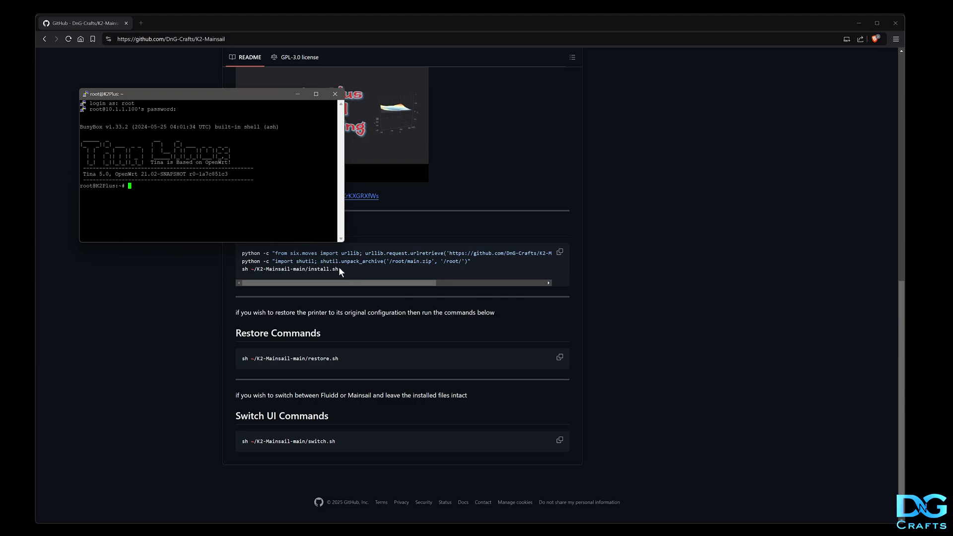
Paste the README's Install Commands into the terminal and run them until Complete
{"action": "left_click", "coordinate": [559, 252]}
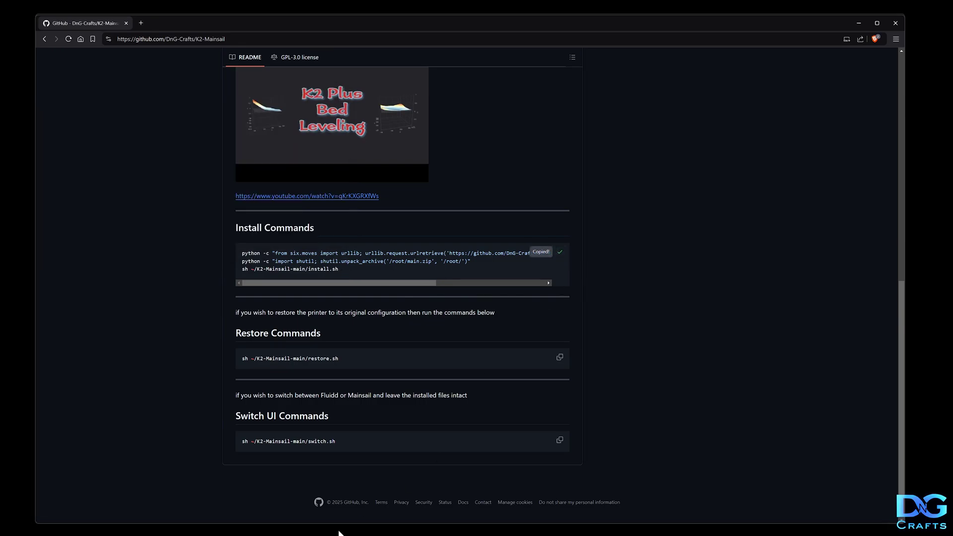
{"action": "key", "text": "alt+Tab"}
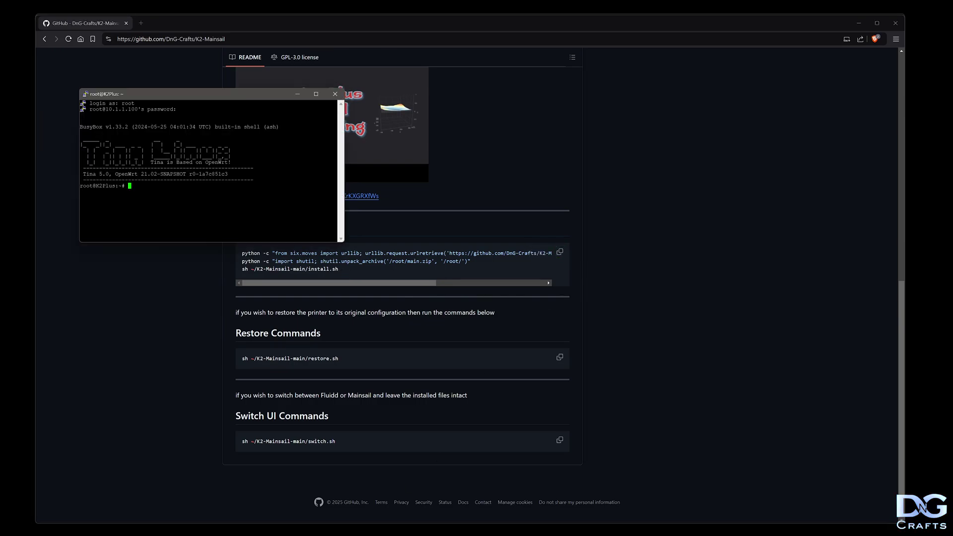
{"action": "key", "text": "shift+Insert"}
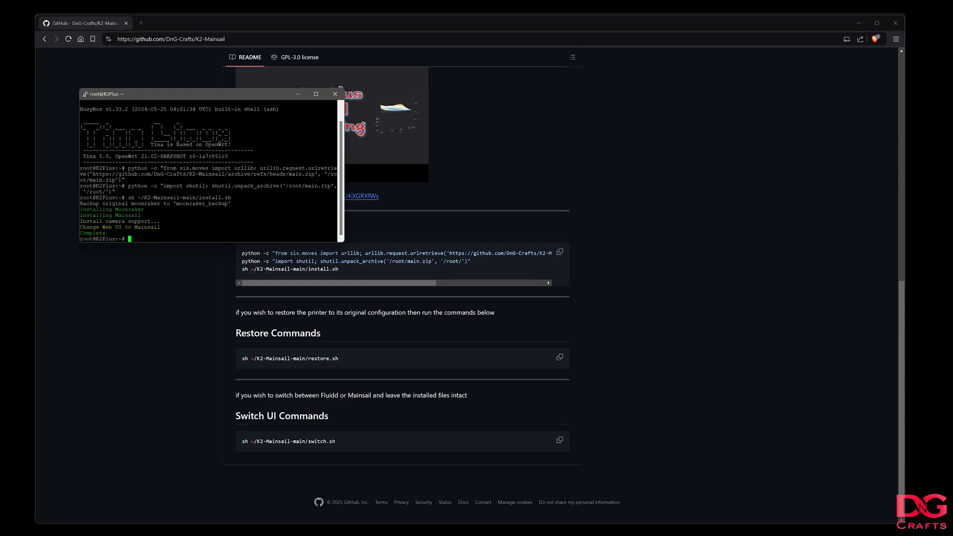
Re-connect and reload the 10.1.1.100:4408 page so Mainsail's dashboard and webcam page load
{"action": "left_click", "coordinate": [84, 516]}
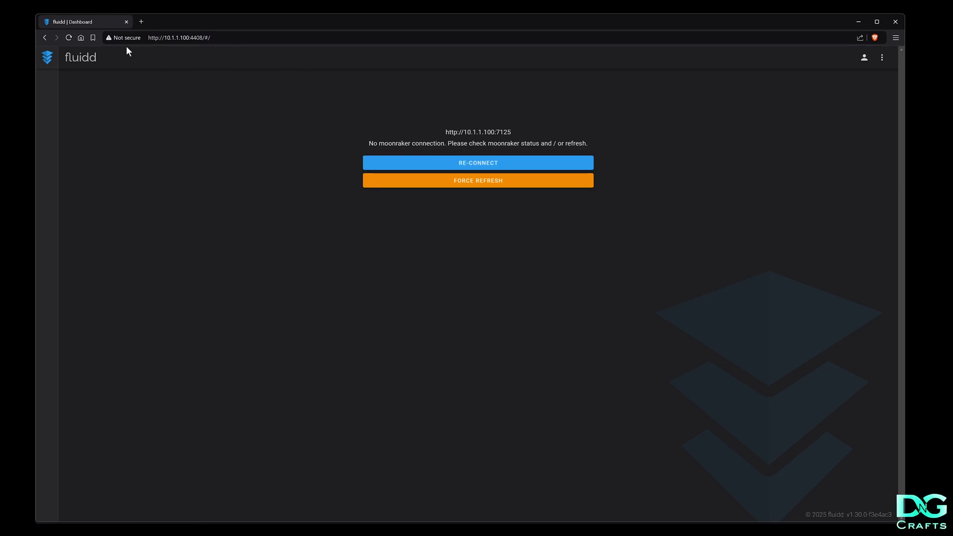
{"action": "left_click", "coordinate": [479, 165]}
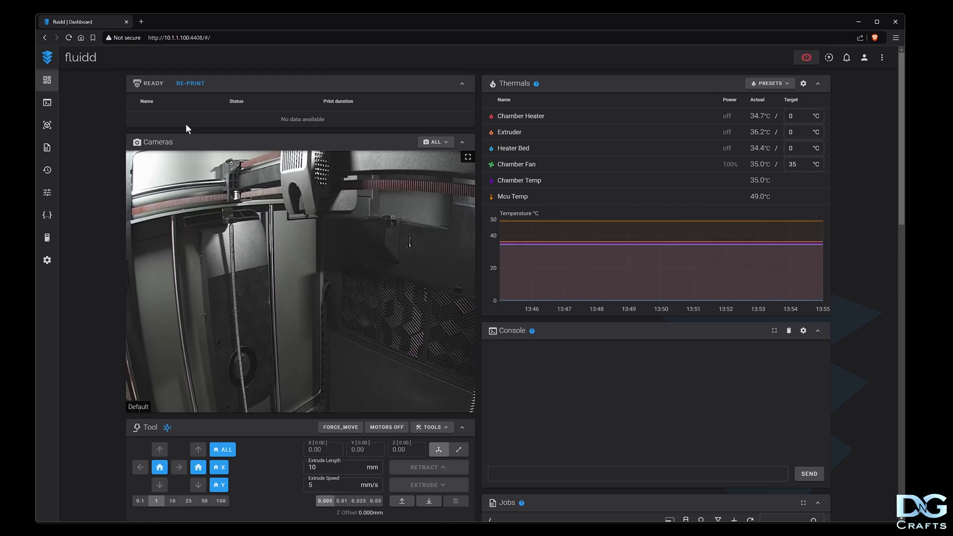
{"action": "left_click", "coordinate": [69, 38]}
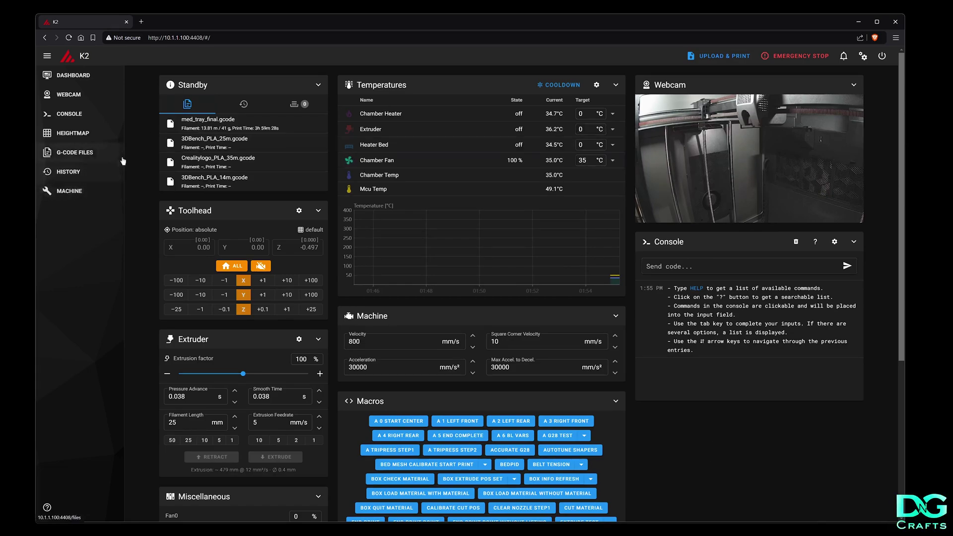
{"action": "left_click", "coordinate": [95, 95]}
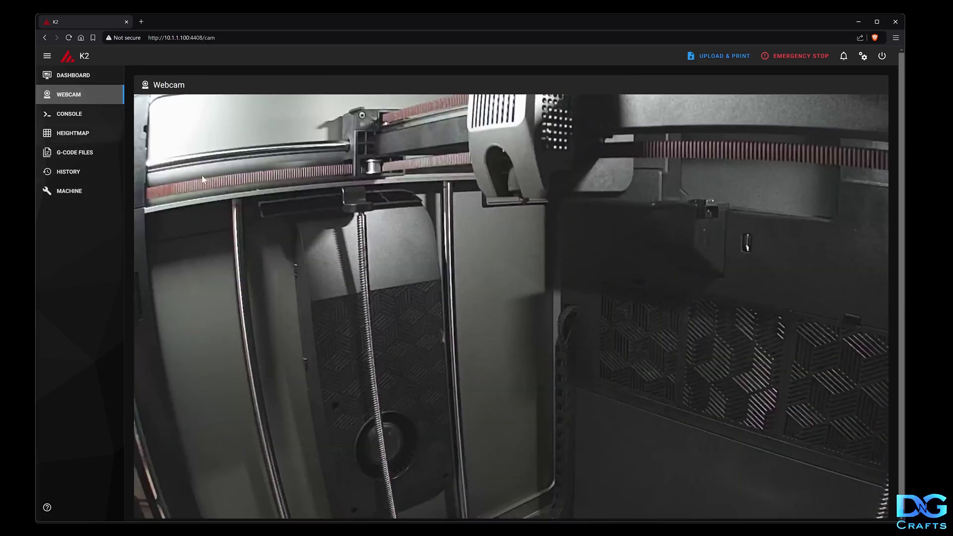
{"action": "left_click", "coordinate": [79, 77]}
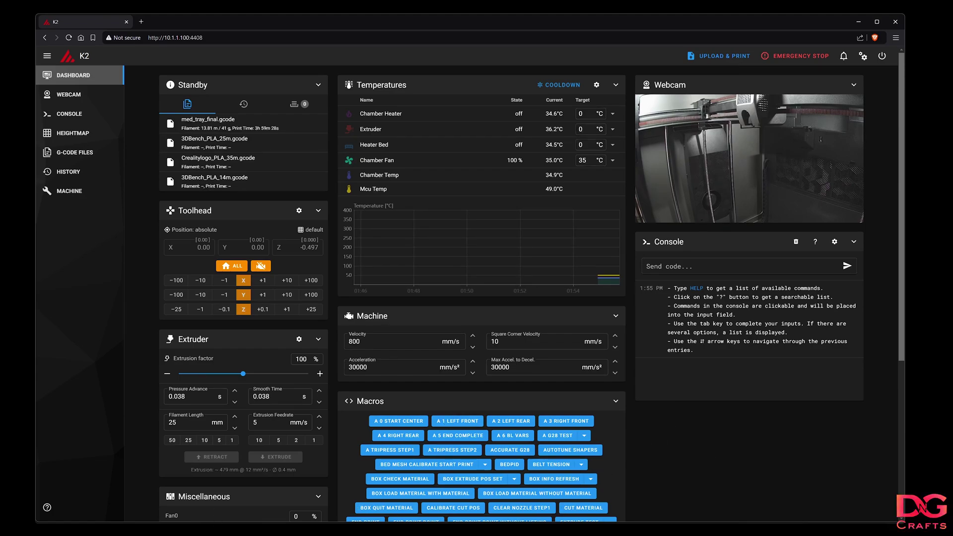
Run switch.sh from the README's Switch UI command and choose option 1 (Fluidd)
{"action": "key", "text": "alt+Tab"}
{"action": "left_click_drag", "start_coordinate": [203, 96], "coordinate": [477, 142]}
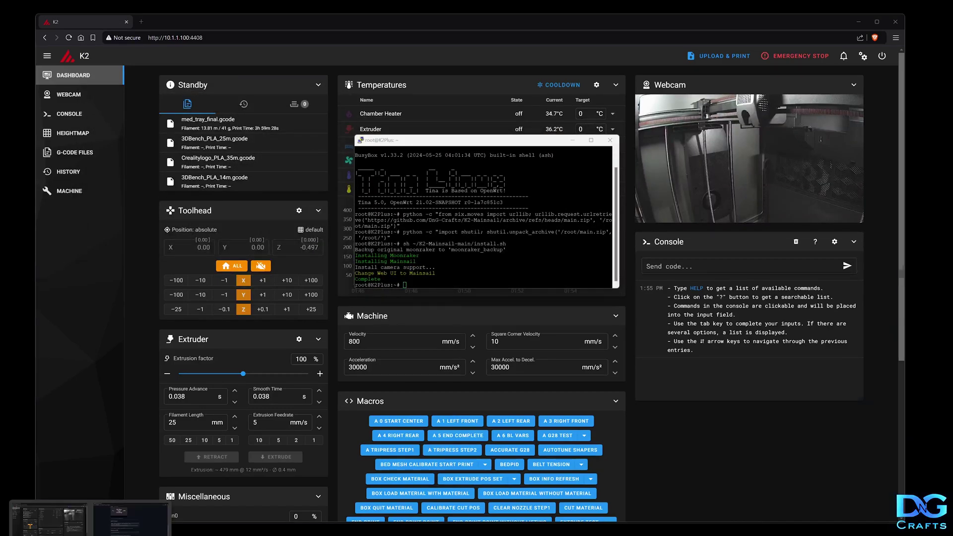
{"action": "left_click", "coordinate": [130, 519]}
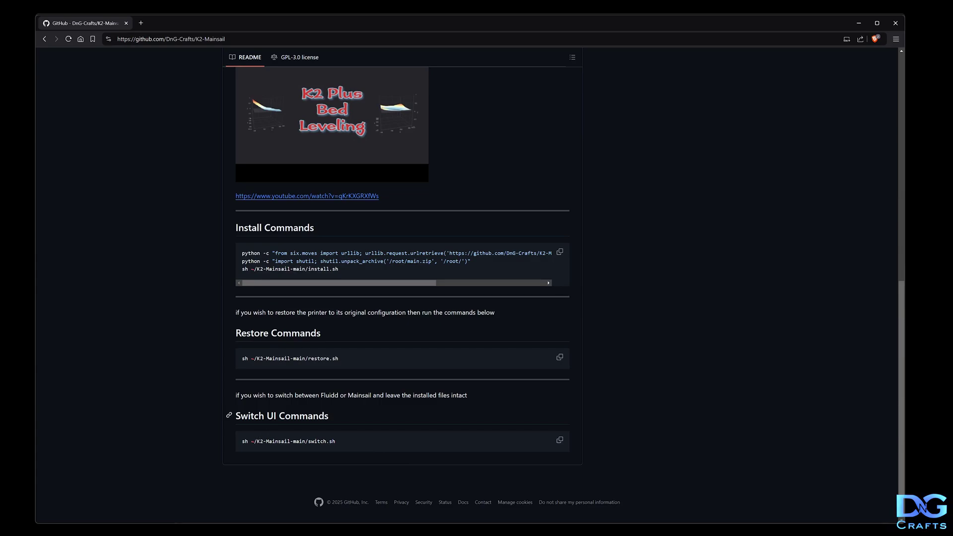
{"action": "left_click", "coordinate": [560, 441]}
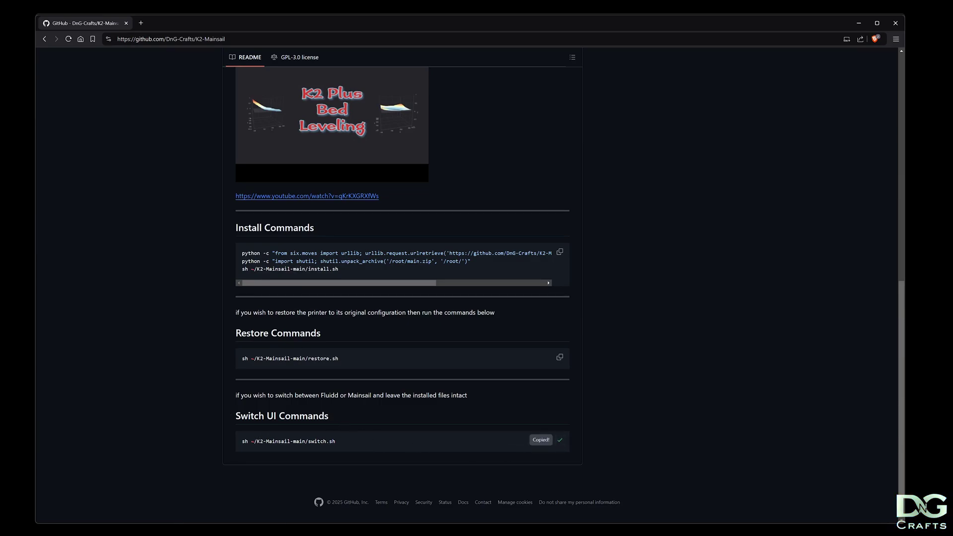
{"action": "key", "text": "alt+Tab"}
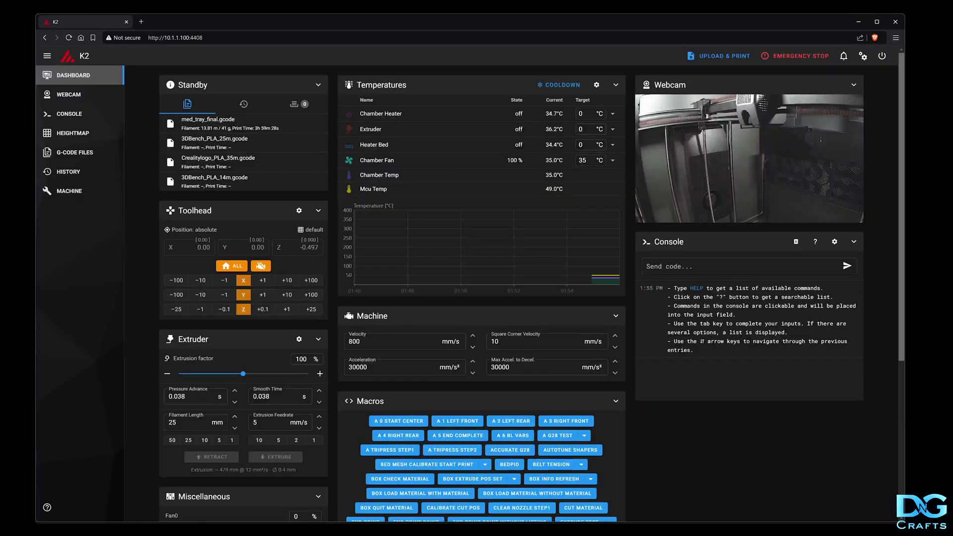
{"action": "key", "text": "alt+Tab"}
{"action": "key", "text": "shift+Insert"}
{"action": "key", "text": "Return"}
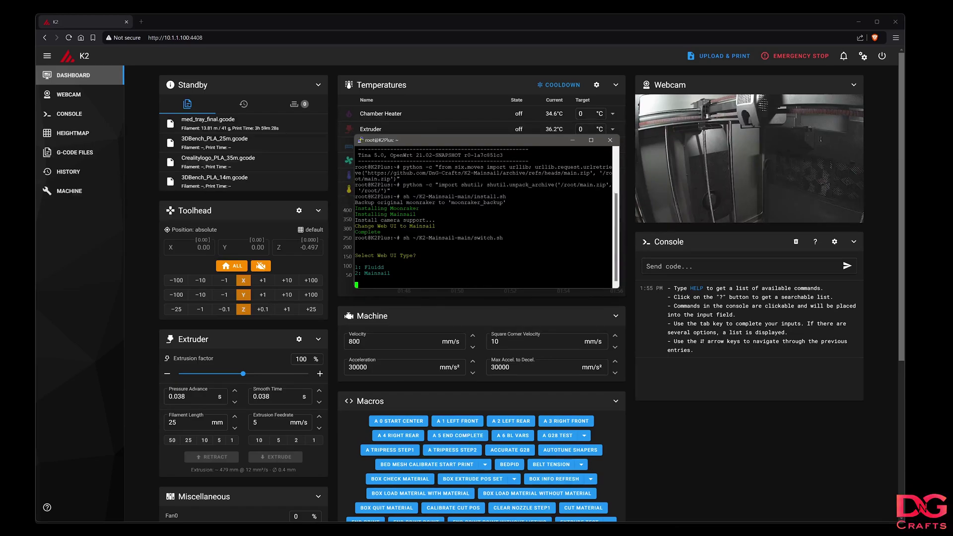
{"action": "type", "text": "1"}
{"action": "key", "text": "Return"}
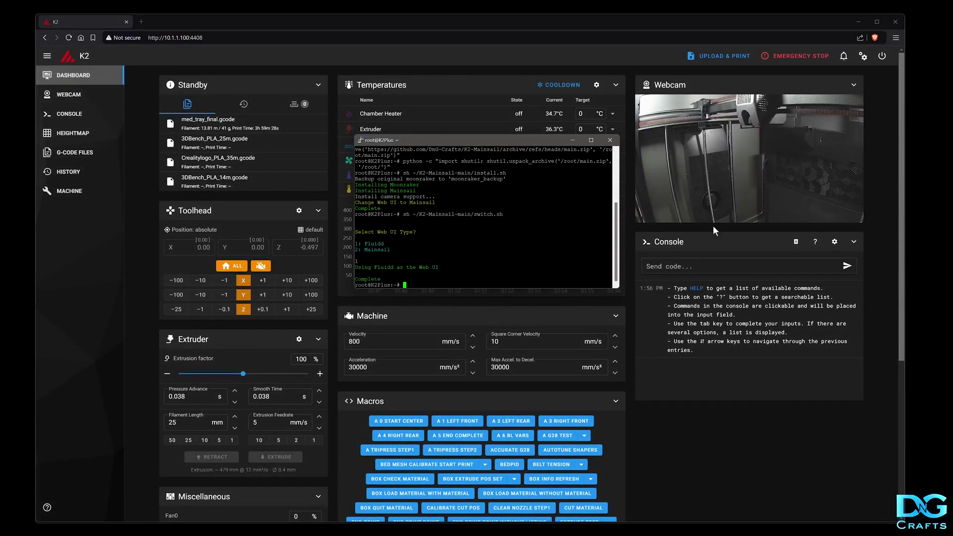
Reload the printer page to show Fluidd, then copy the README's restore.sh command
{"action": "left_click", "coordinate": [68, 37]}
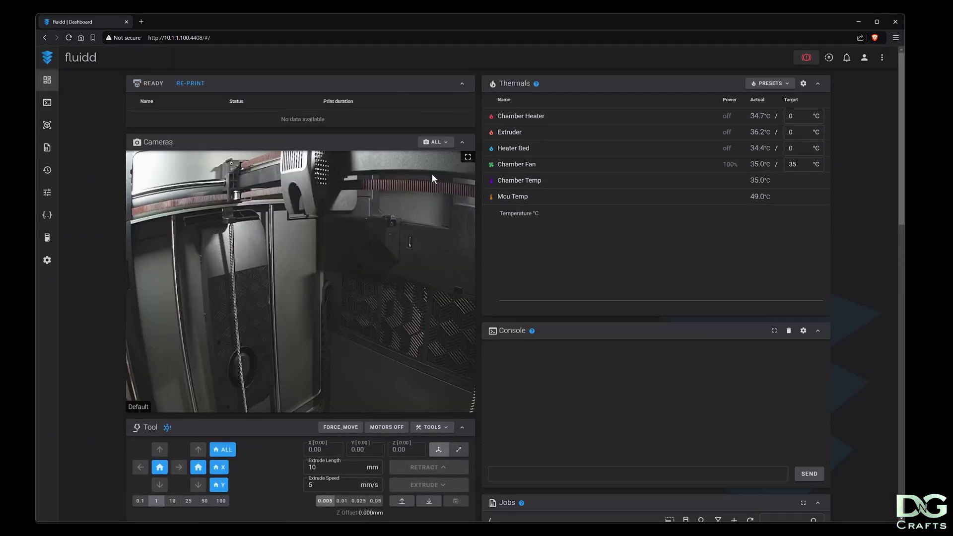
{"action": "mouse_move", "coordinate": [154, 534]}
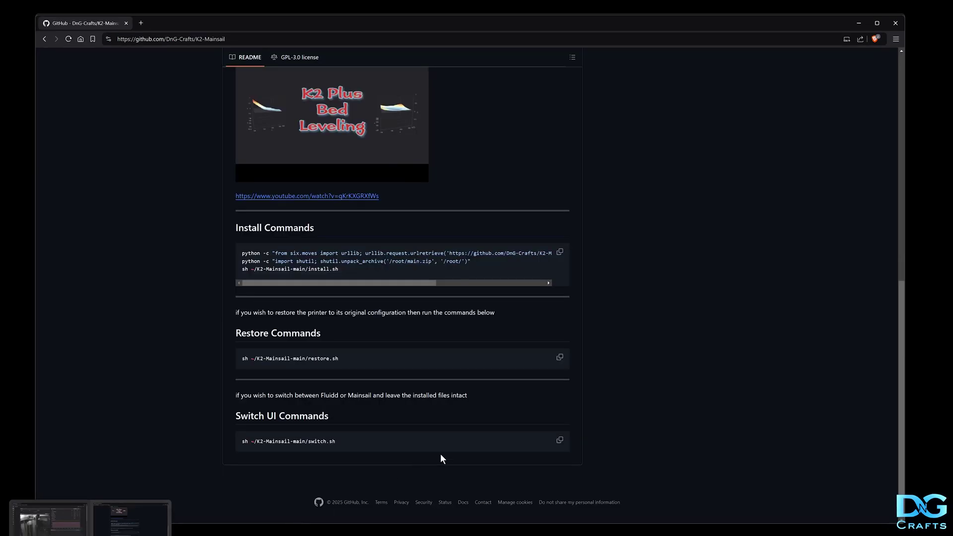
{"action": "left_click", "coordinate": [128, 517]}
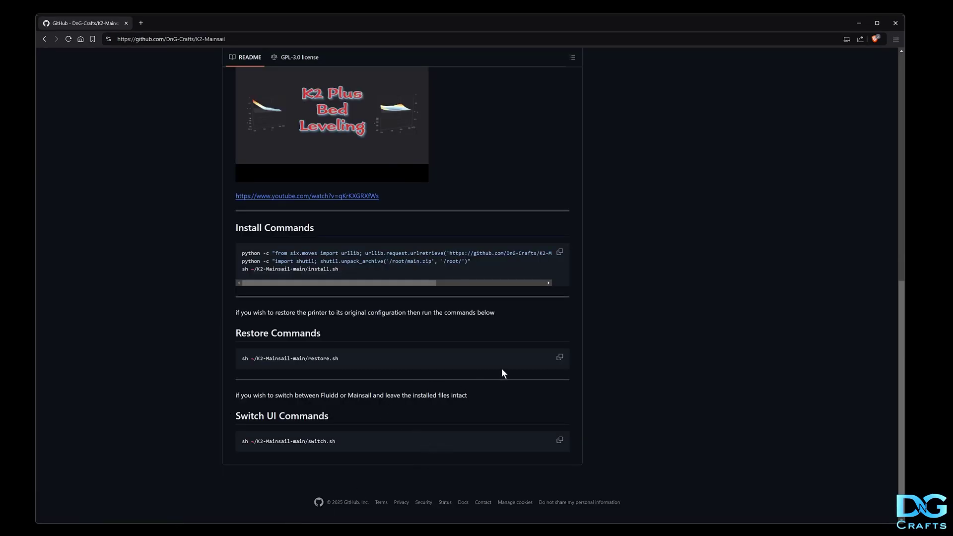
{"action": "left_click", "coordinate": [559, 357]}
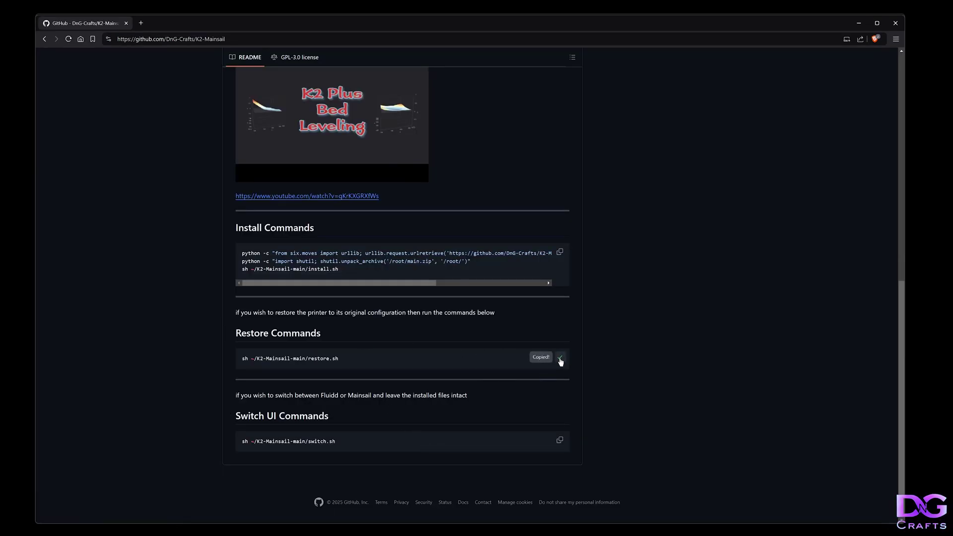
Run sh ~/K2-Mainsail-main/restore.sh, answering n to keep the current Moonraker
{"action": "left_click", "coordinate": [148, 516]}
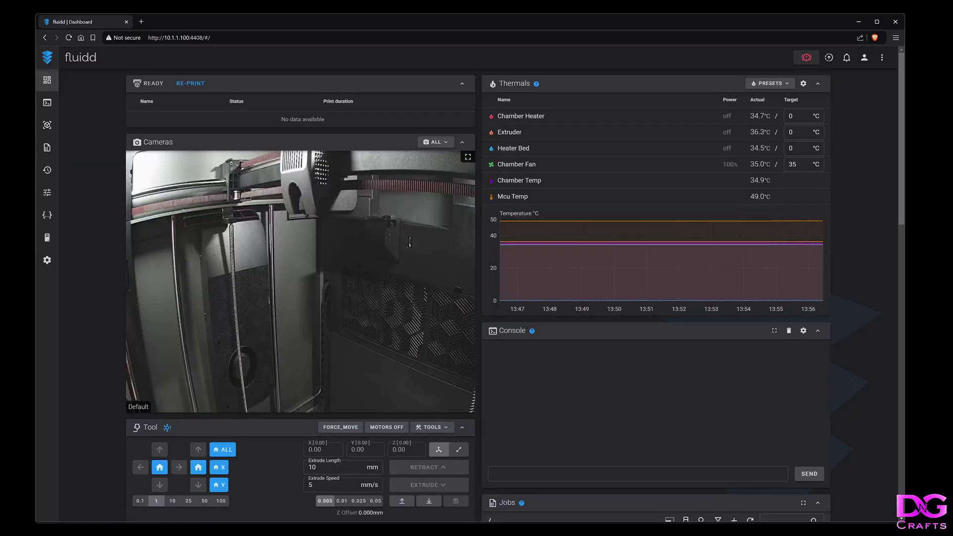
{"action": "key", "text": "alt+Tab"}
{"action": "key", "text": "shift+Insert"}
{"action": "key", "text": "Return"}
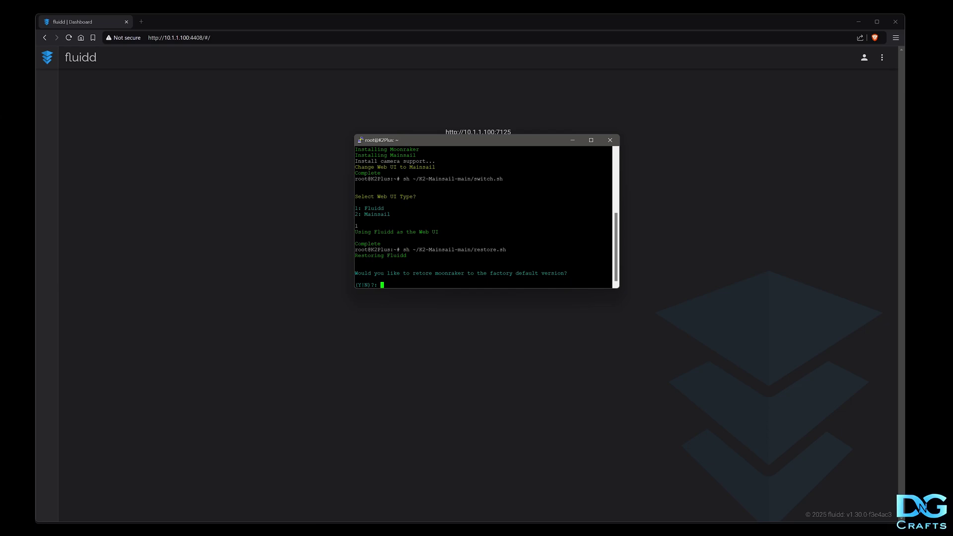
{"action": "type", "text": "n"}
{"action": "key", "text": "Return"}
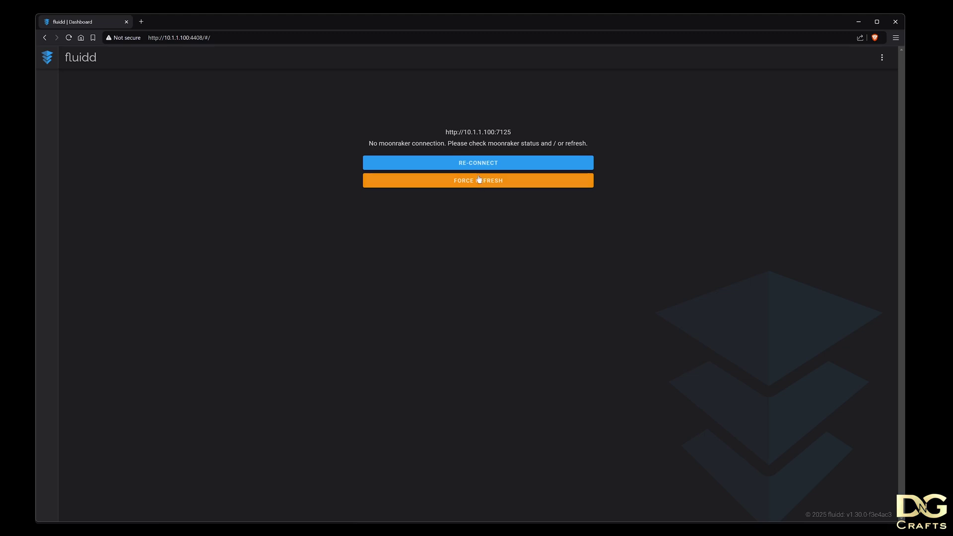
Re-connect Fluidd to Moonraker and reload the page to show the dashboard with webcam
{"action": "left_click", "coordinate": [467, 162]}
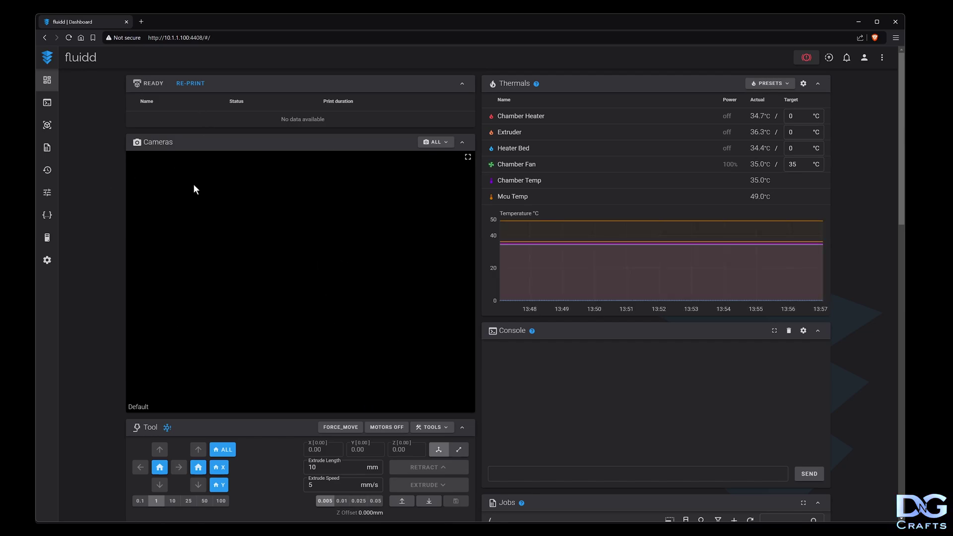
{"action": "left_click", "coordinate": [69, 37]}
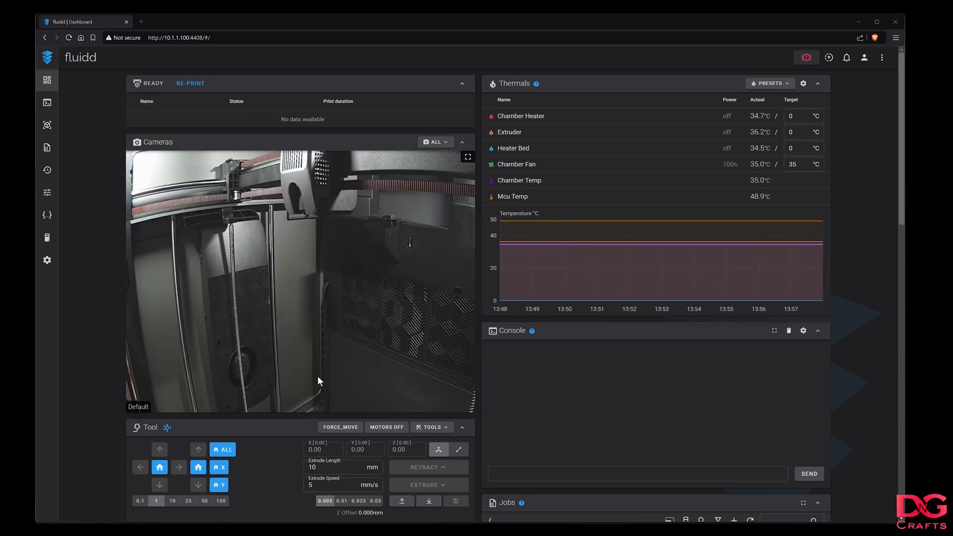
Rerun restore.sh answering y to restore factory Moonraker, then re-connect Fluidd
{"action": "key", "text": "alt+Tab"}
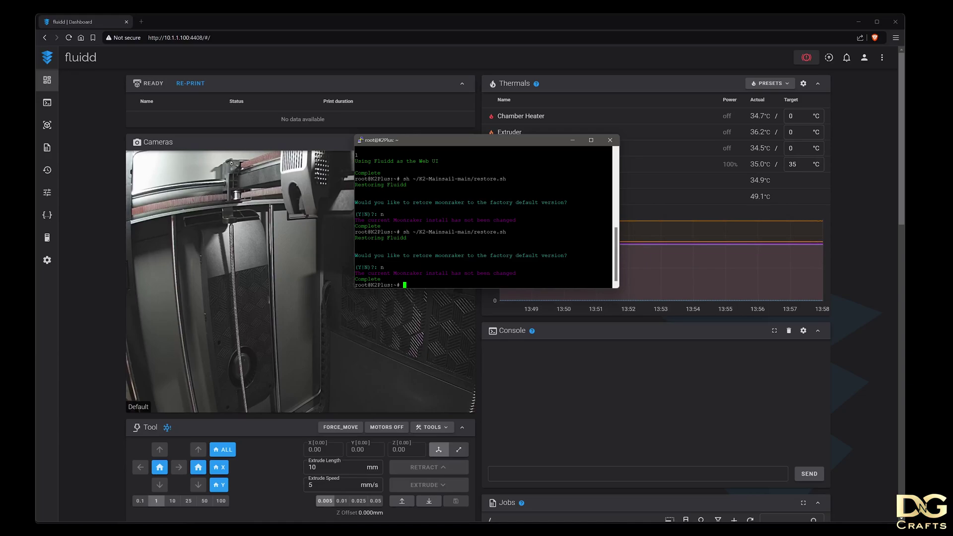
{"action": "key", "text": "Up"}
{"action": "key", "text": "Return"}
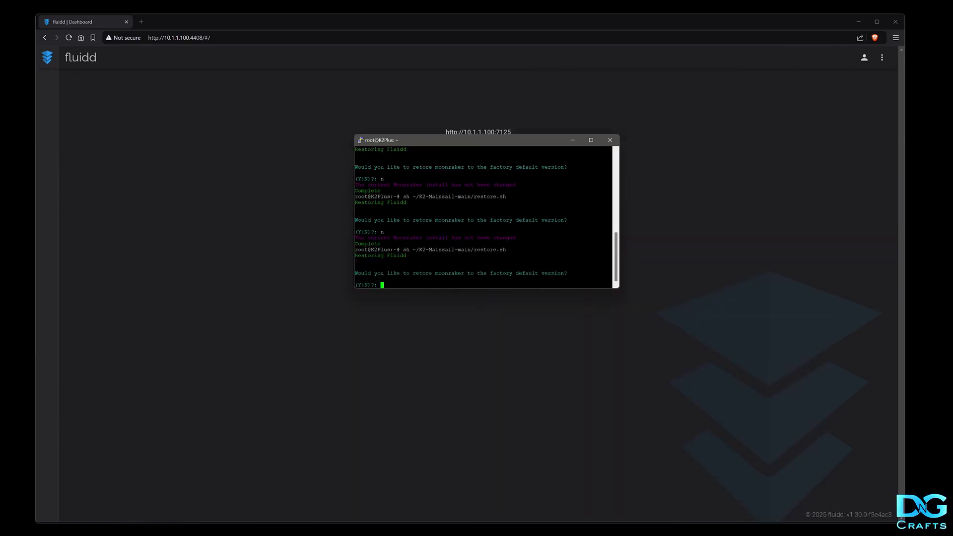
{"action": "type", "text": "y"}
{"action": "key", "text": "Return"}
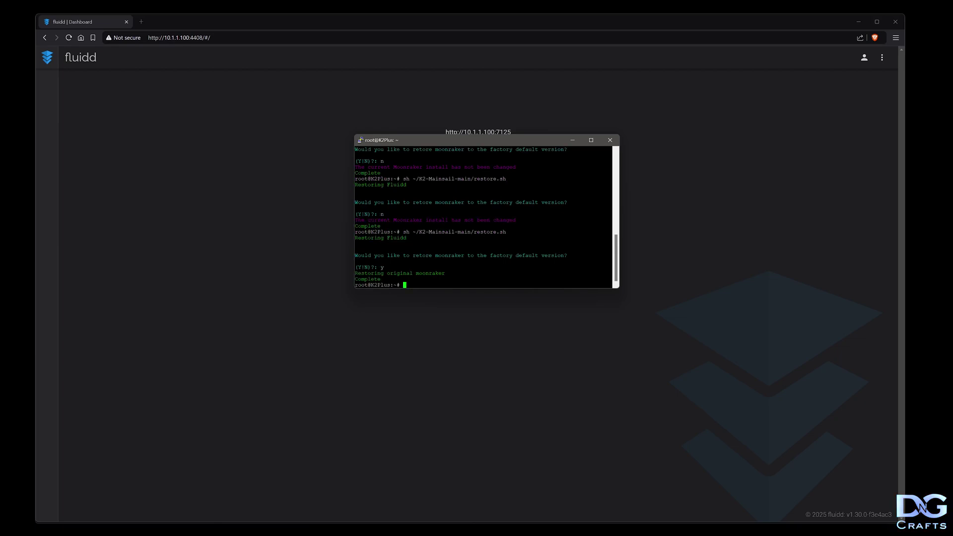
{"action": "left_click", "coordinate": [278, 216]}
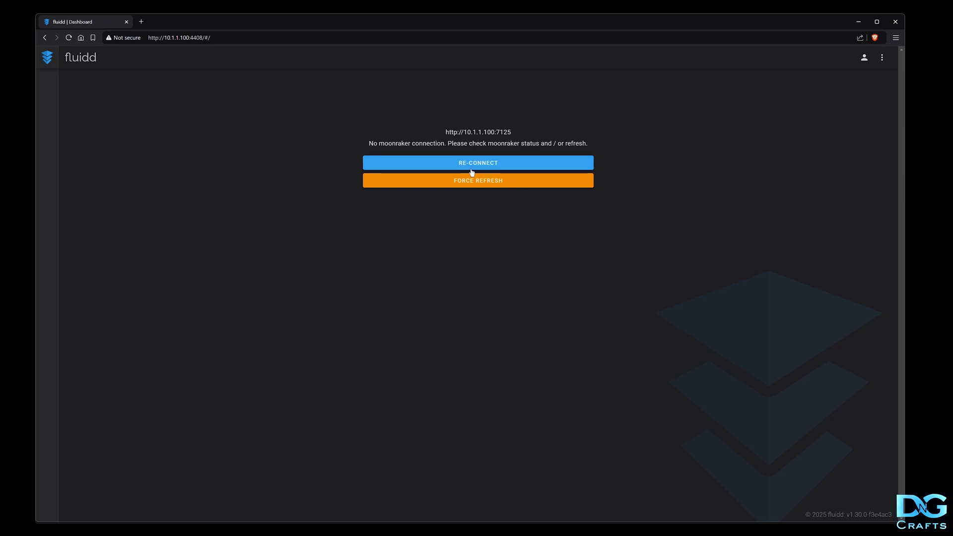
{"action": "left_click", "coordinate": [454, 164]}
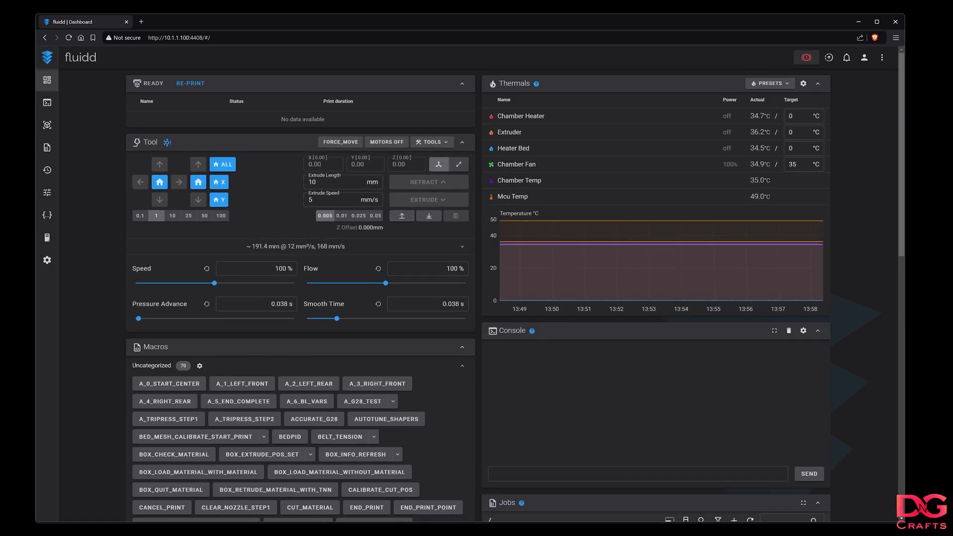
Copy the README's Switch UI command and run switch.sh in the terminal
{"action": "mouse_move", "coordinate": [154, 535]}
{"action": "left_click", "coordinate": [154, 519]}
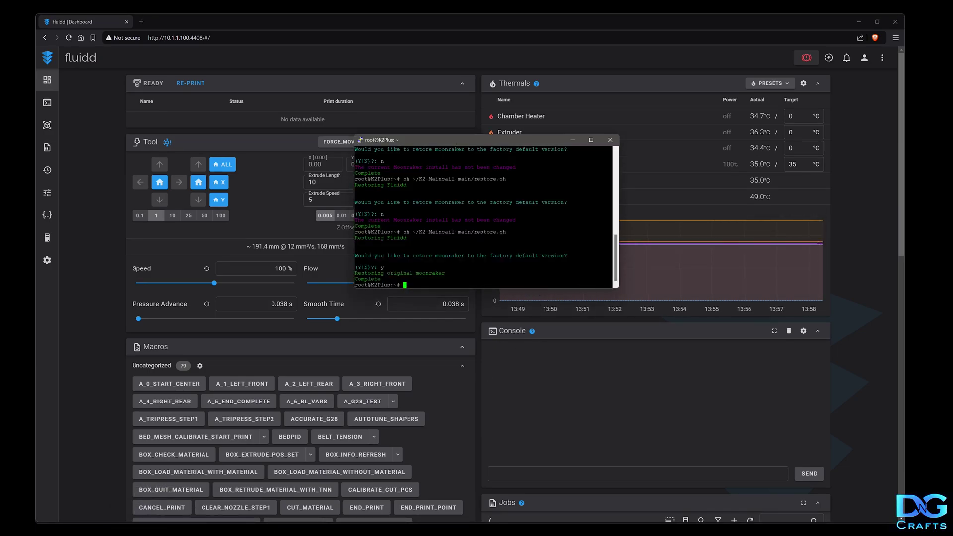
{"action": "mouse_move", "coordinate": [89, 535]}
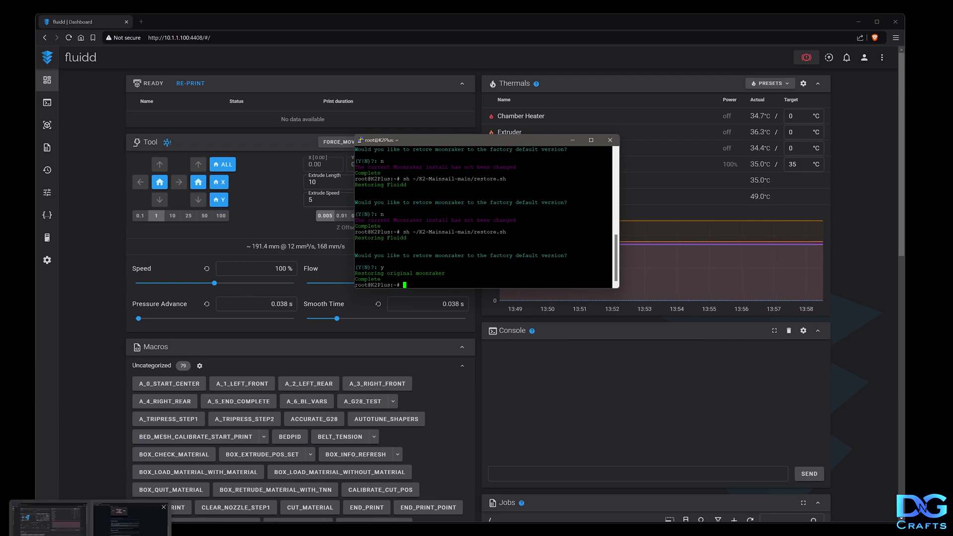
{"action": "left_click", "coordinate": [130, 519]}
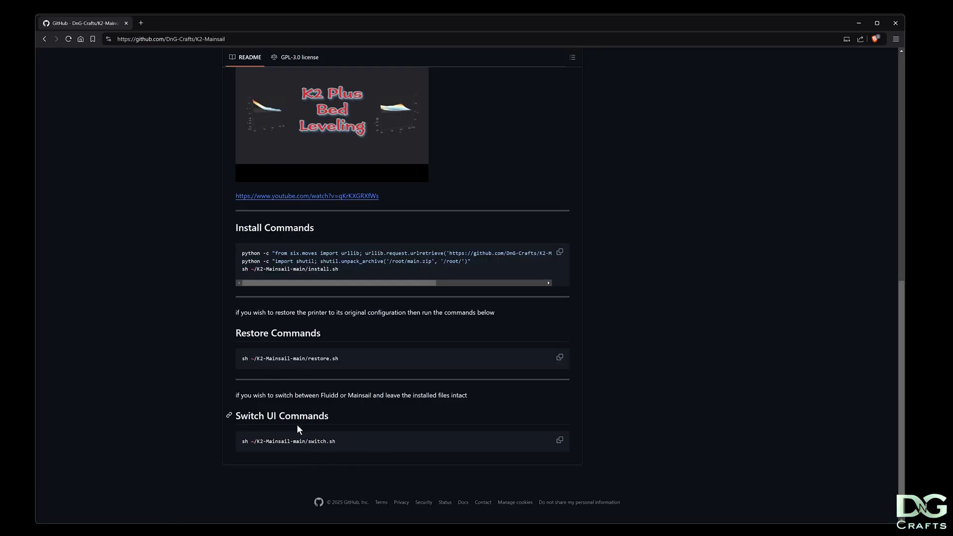
{"action": "left_click", "coordinate": [560, 440]}
{"action": "key", "text": "alt+Tab"}
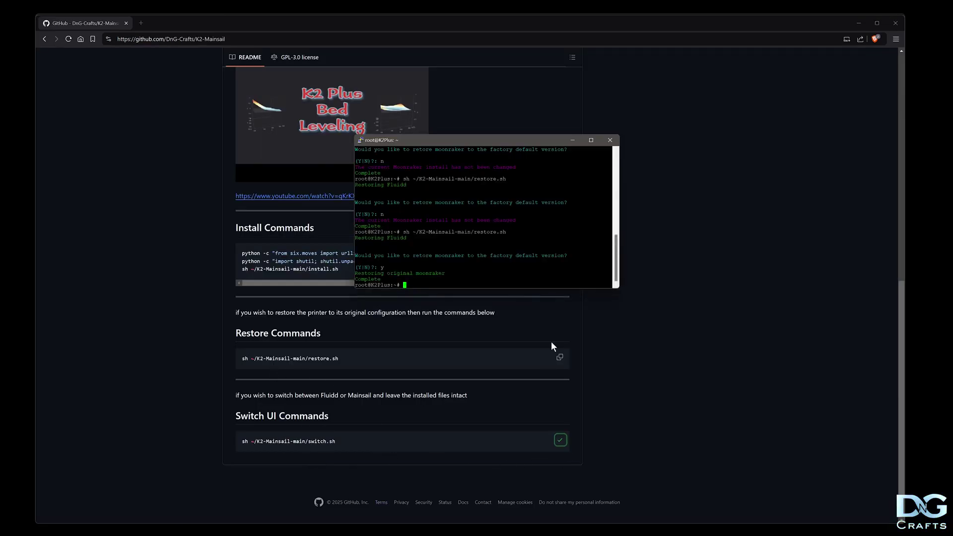
{"action": "key", "text": "shift+Insert"}
{"action": "key", "text": "Return"}
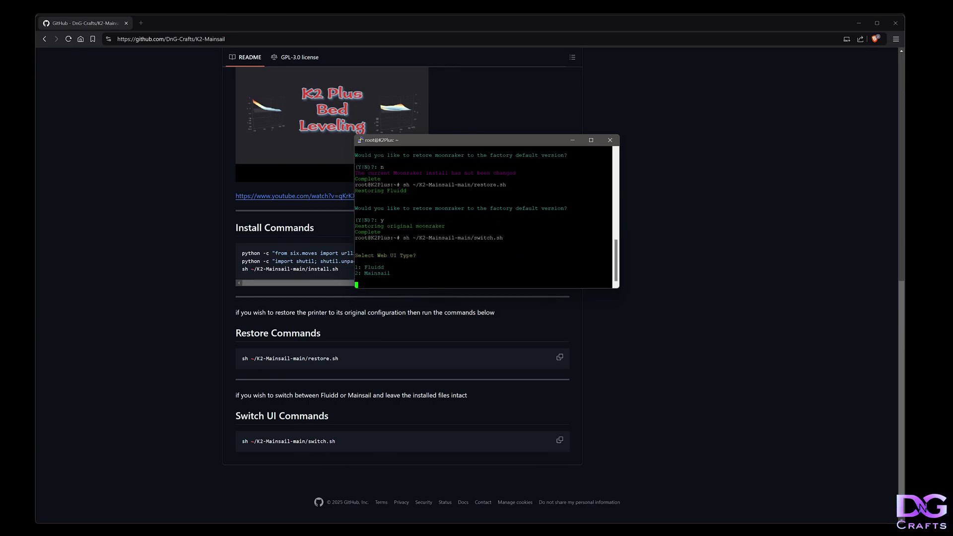
Choose 2 for Mainsail and answer y to install the camera-enabled Moonraker
{"action": "type", "text": "2"}
{"action": "key", "text": "Return"}
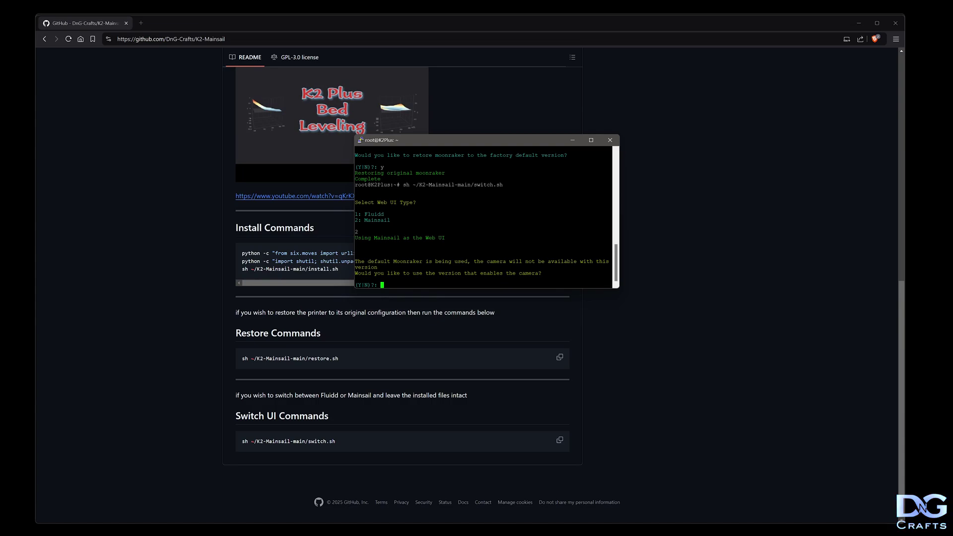
{"action": "type", "text": "y"}
{"action": "key", "text": "Return"}
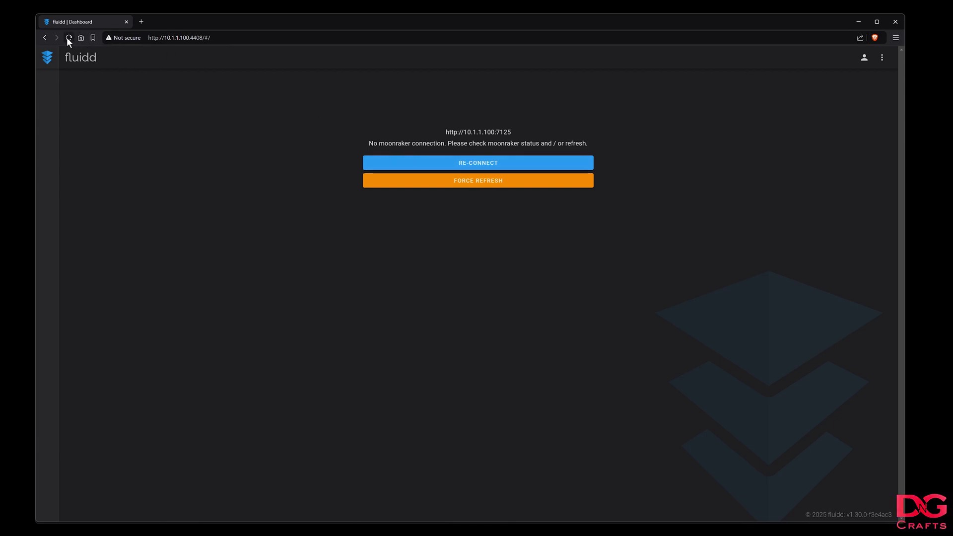
Reload the page to confirm Mainsail with webcam, then rerun switch.sh choosing 1 (Fluidd)
{"action": "left_click", "coordinate": [67, 38]}
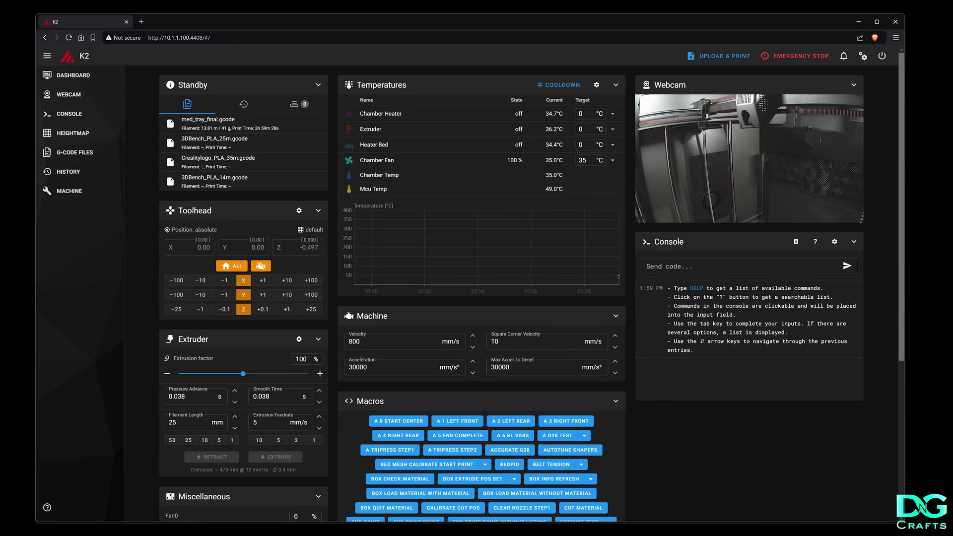
{"action": "key", "text": "alt+Tab"}
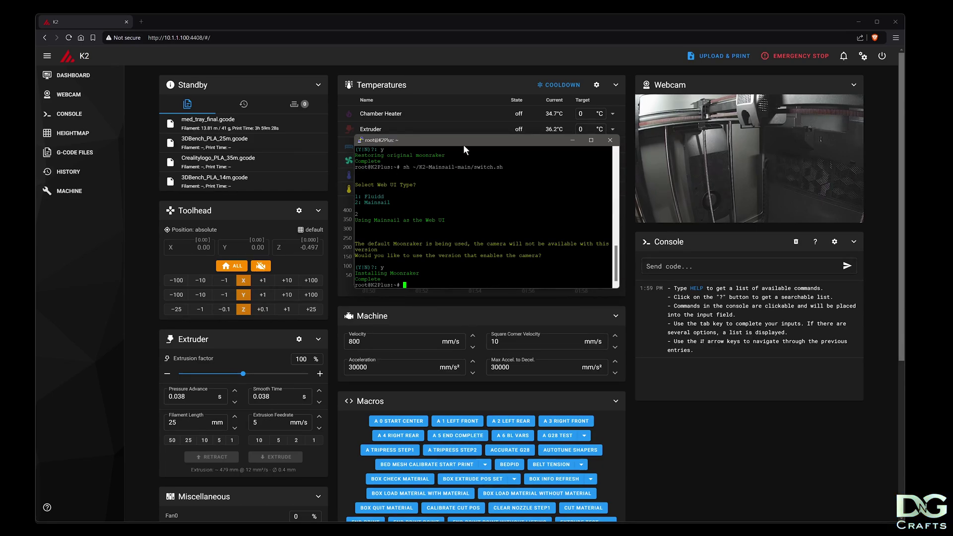
{"action": "left_click_drag", "start_coordinate": [463, 144], "coordinate": [485, 227]}
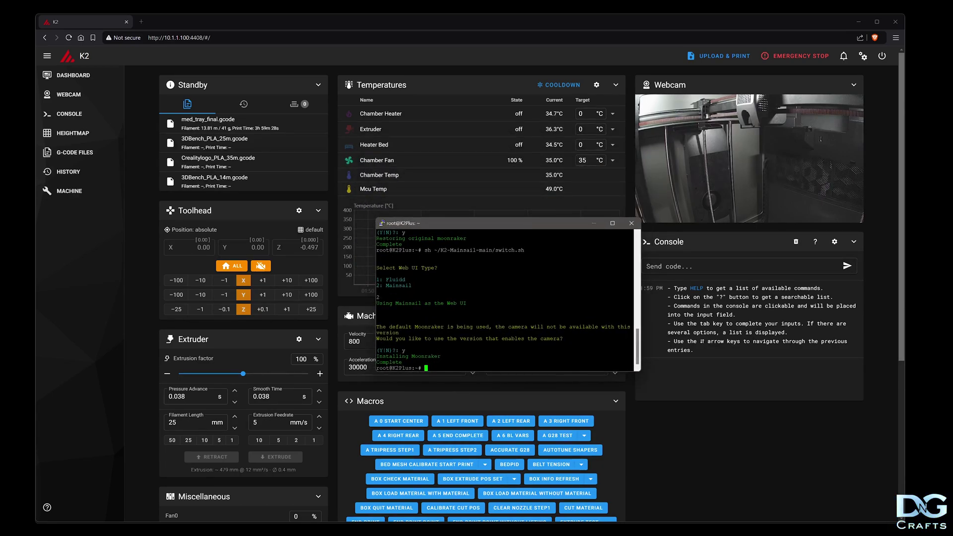
{"action": "key", "text": "Up"}
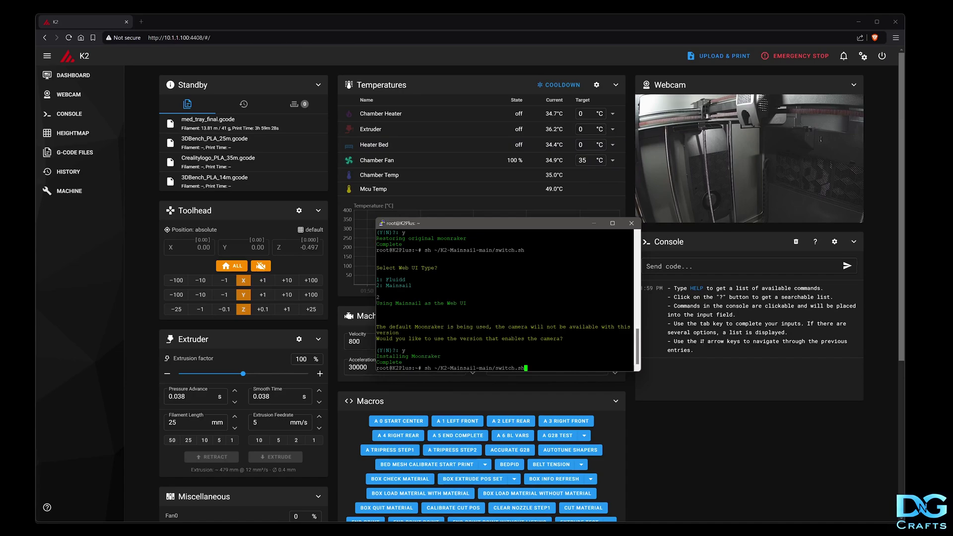
{"action": "key", "text": "Return"}
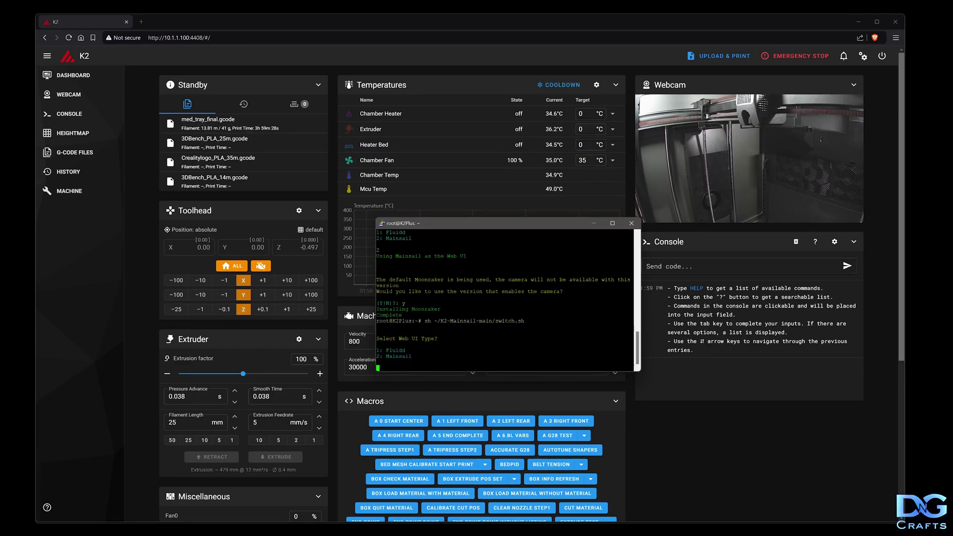
{"action": "type", "text": "1"}
{"action": "key", "text": "Return"}
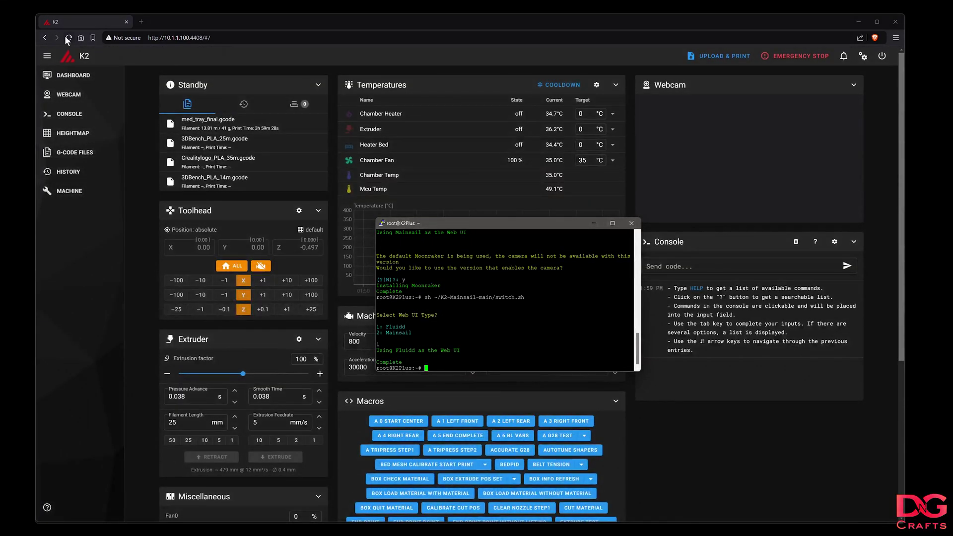
Confirm Fluidd loads with the webcam feed, then rerun switch.sh choosing option 2 (Mainsail)
{"action": "left_click", "coordinate": [67, 38]}
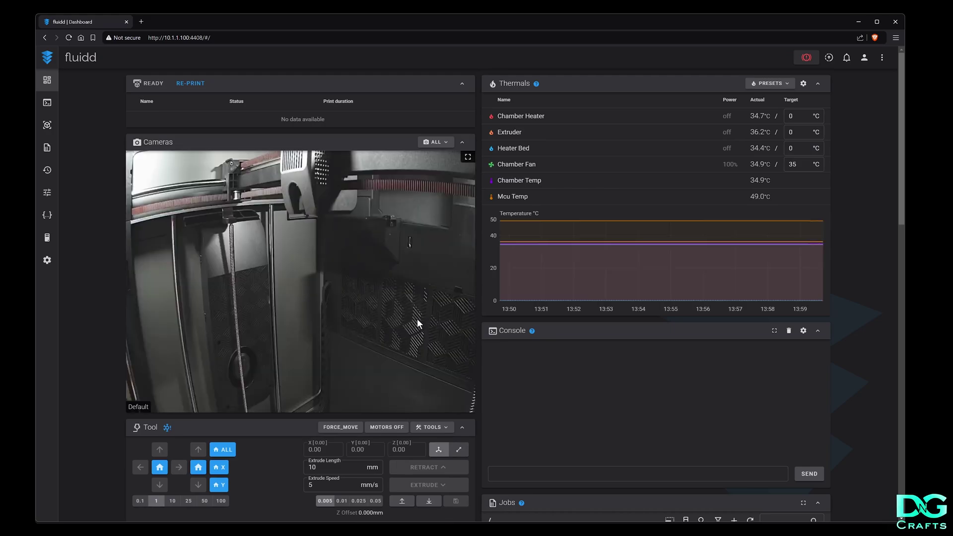
{"action": "key", "text": "alt+Tab"}
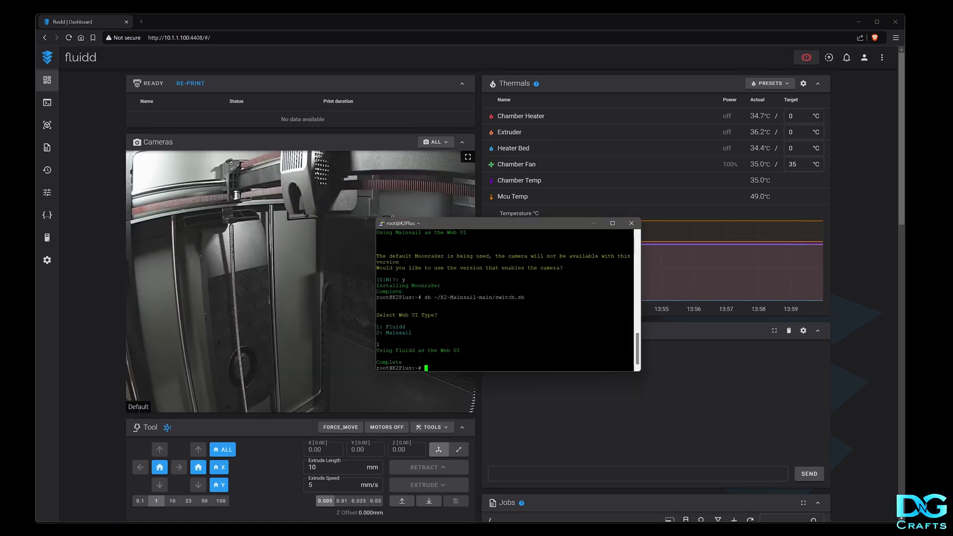
{"action": "key", "text": "Up"}
{"action": "key", "text": "Return"}
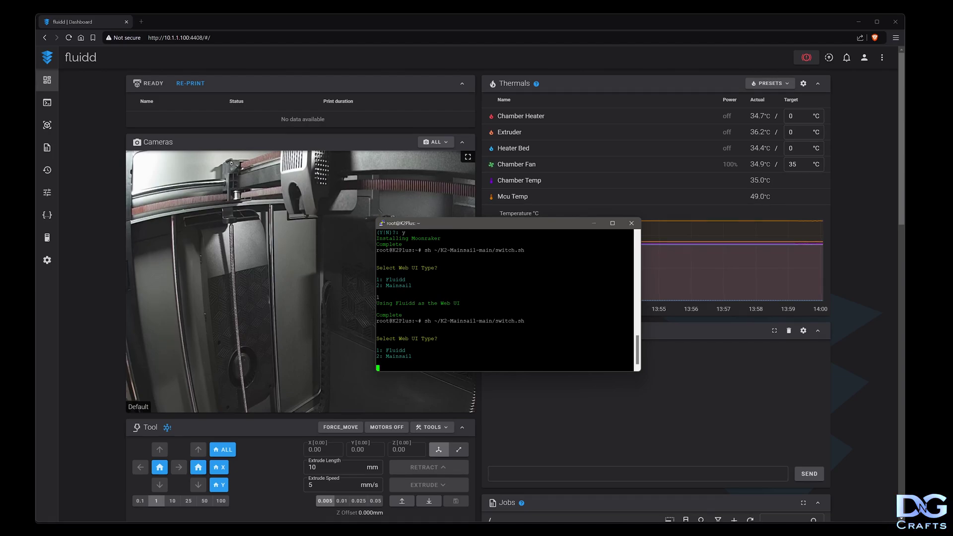
{"action": "type", "text": "2"}
{"action": "key", "text": "Return"}
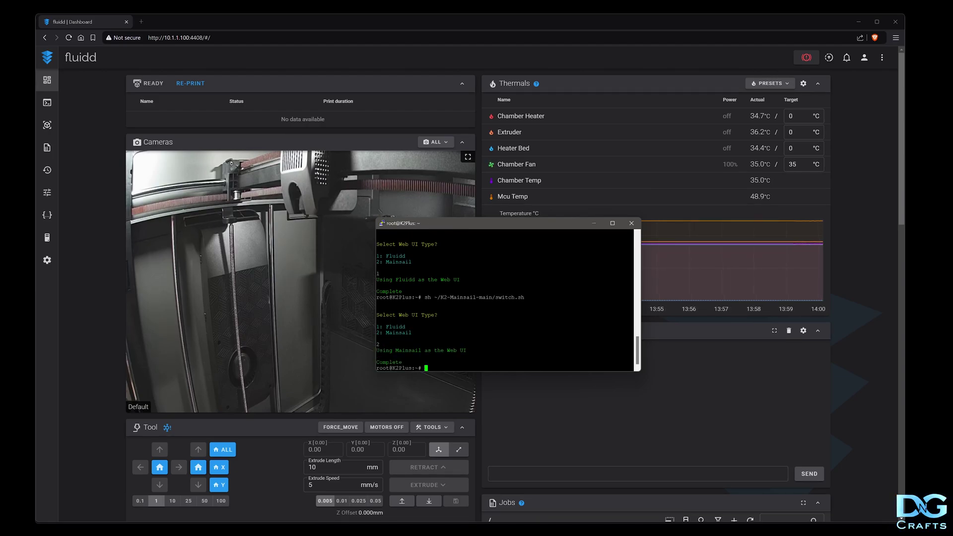
Reload 10.1.1.100:4408 and check Mainsail's K2 dashboard with live webcam, temperatures and macros
{"action": "left_click", "coordinate": [68, 37]}
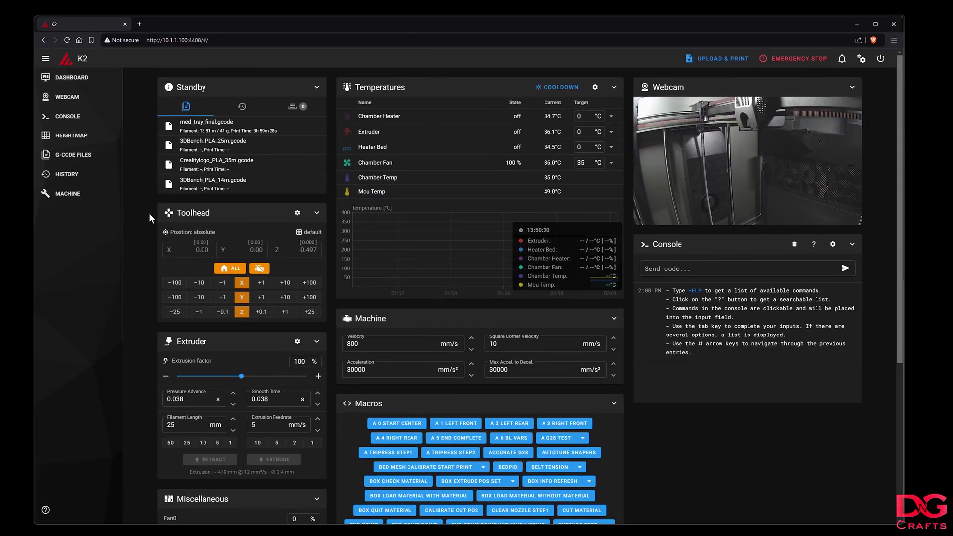
{"action": "scroll", "coordinate": [551, 333], "scroll_direction": "down", "scroll_amount": 4}
{"action": "scroll", "coordinate": [524, 326], "scroll_direction": "up", "scroll_amount": 4}
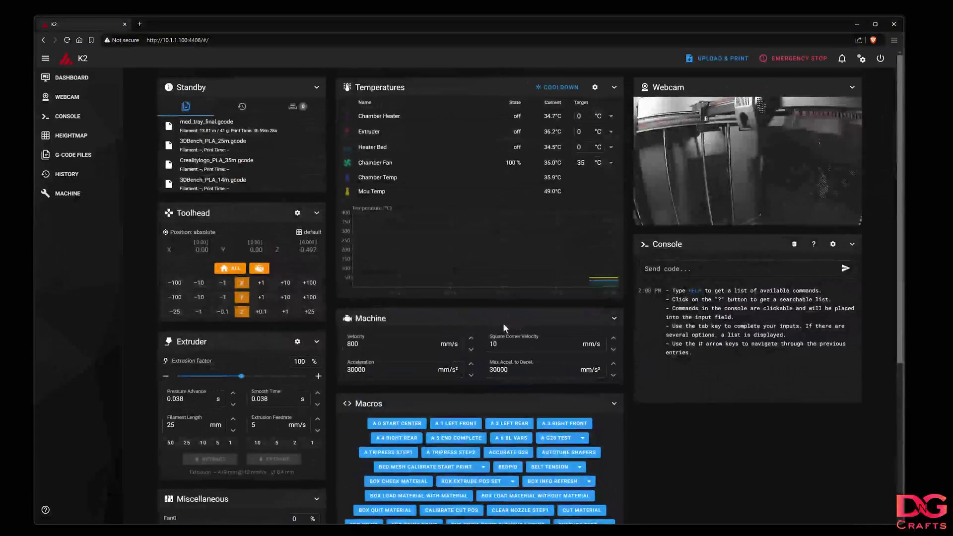